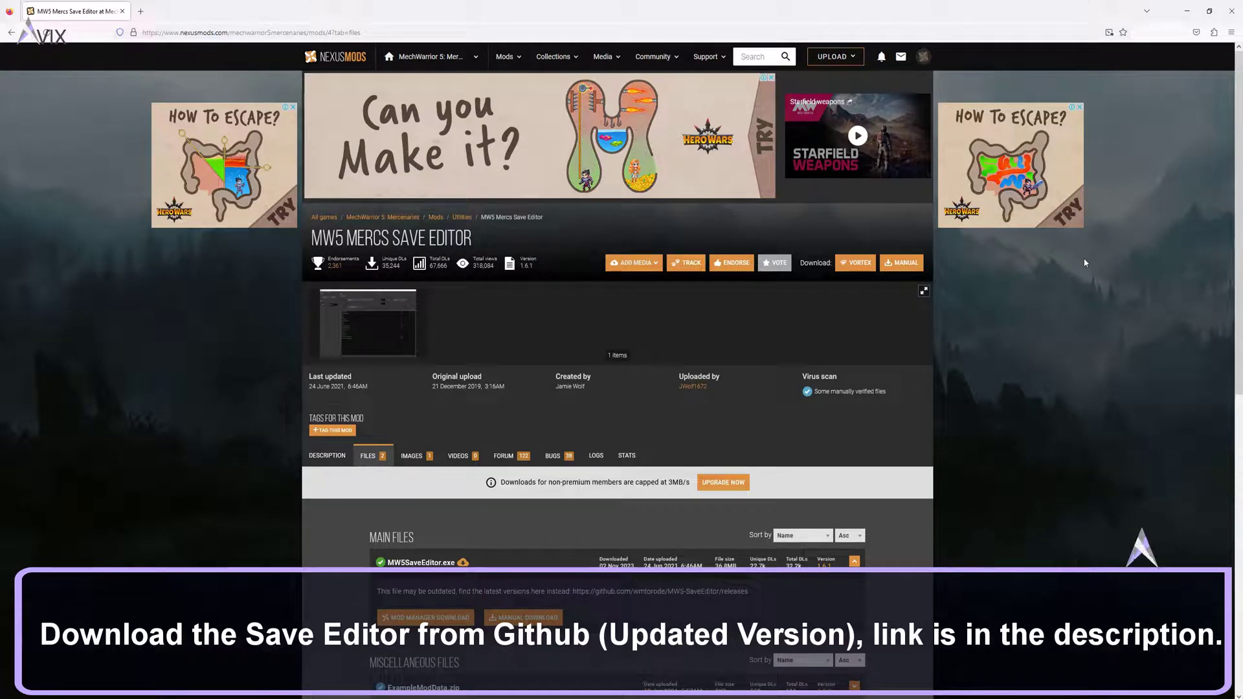
pyautogui.scroll(-1, 1086, 277)
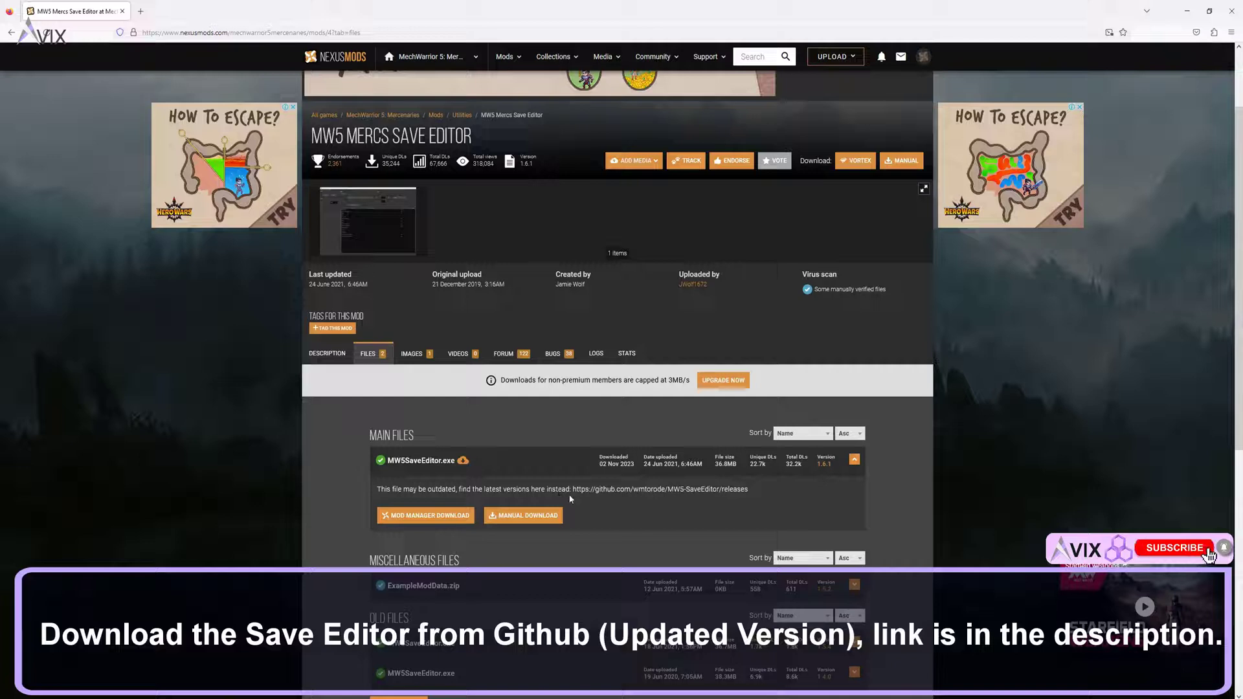
# Select the GitHub releases URL for the updated editor under Main Files on Nexus Mods
pyautogui.moveTo(572, 490); pyautogui.dragTo(774, 489)
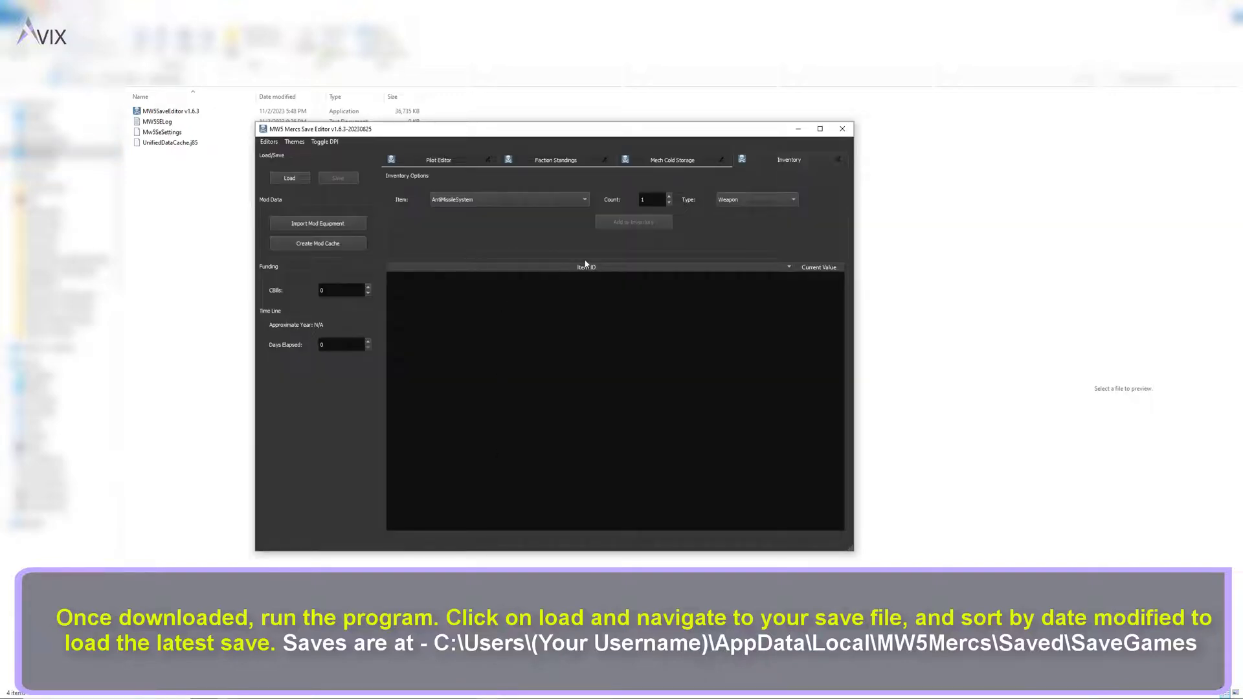
# Load a save from the SaveGames folder, sorted newest-first by date modified
pyautogui.click(300, 177)
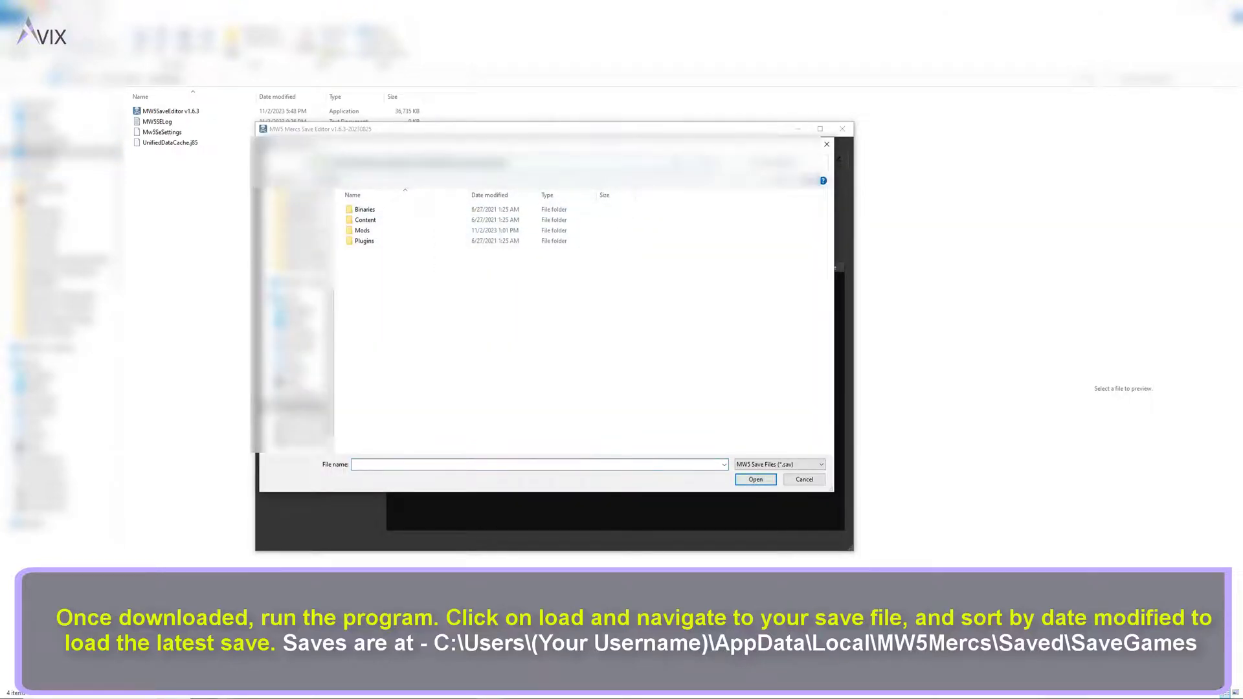
pyautogui.press('Return')
pyautogui.doubleClick(442, 240)
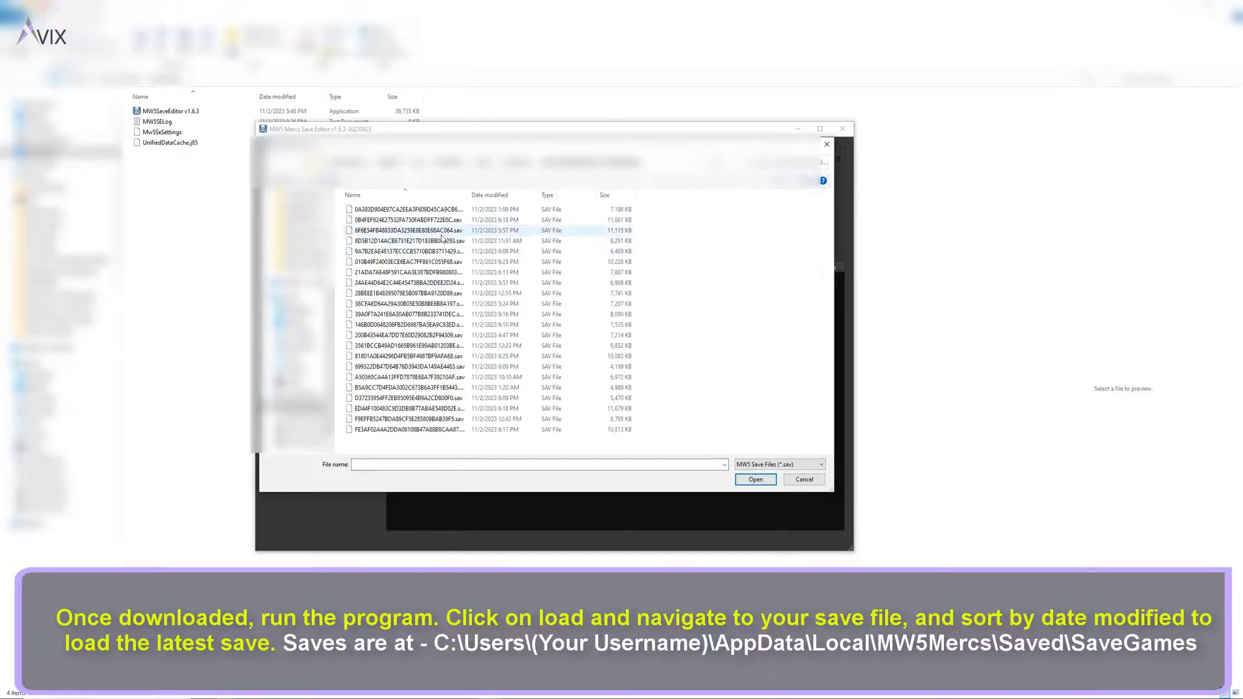
pyautogui.click(505, 194)
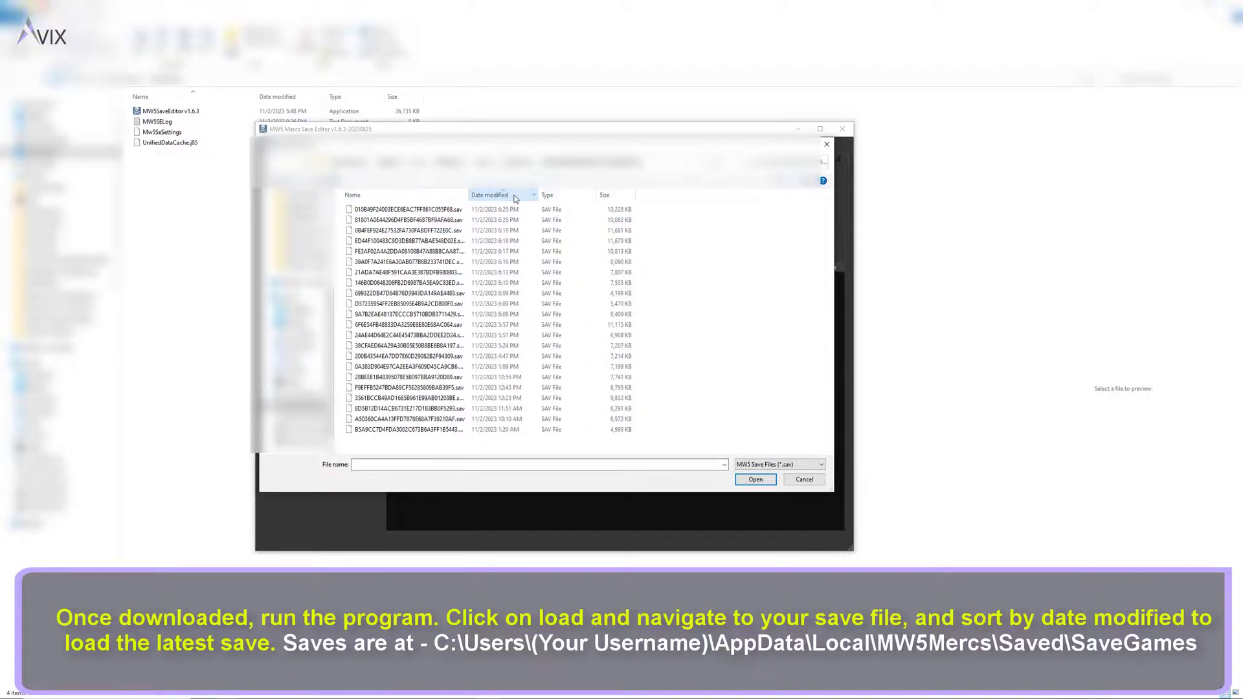
pyautogui.click(515, 199)
pyautogui.click(515, 196)
# Open the chosen .sav file, dismiss the load success message and view pilot skills
pyautogui.doubleClick(525, 209)
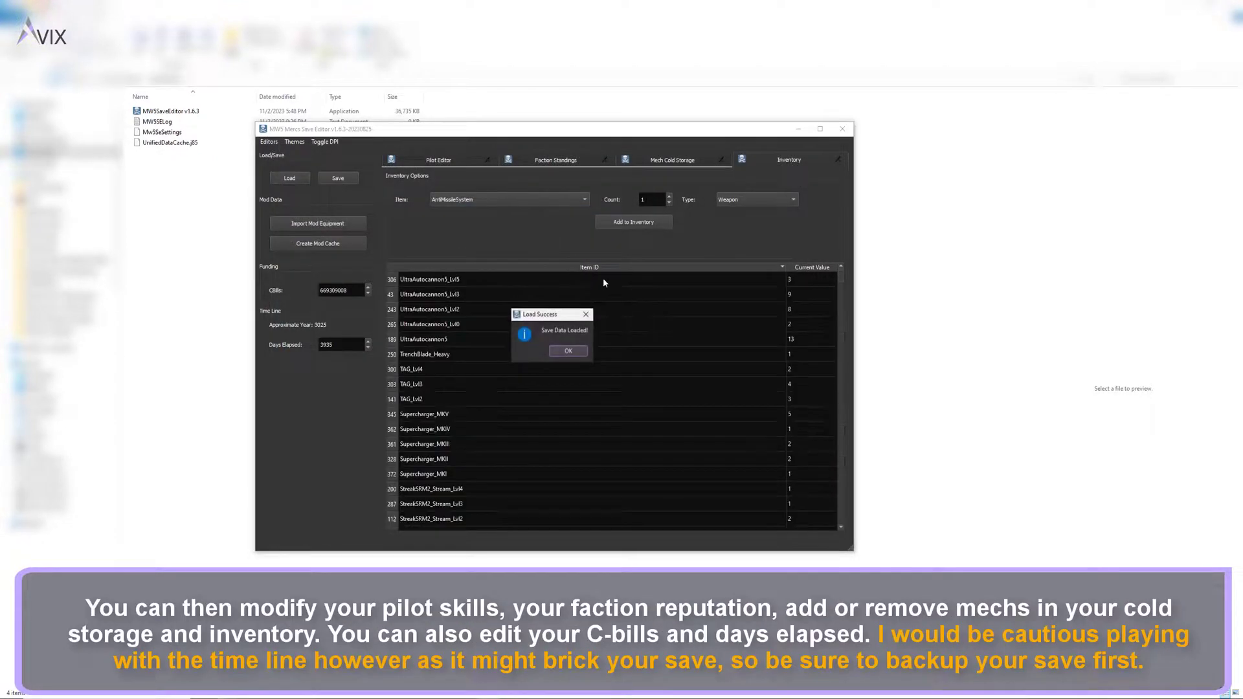
pyautogui.click(568, 352)
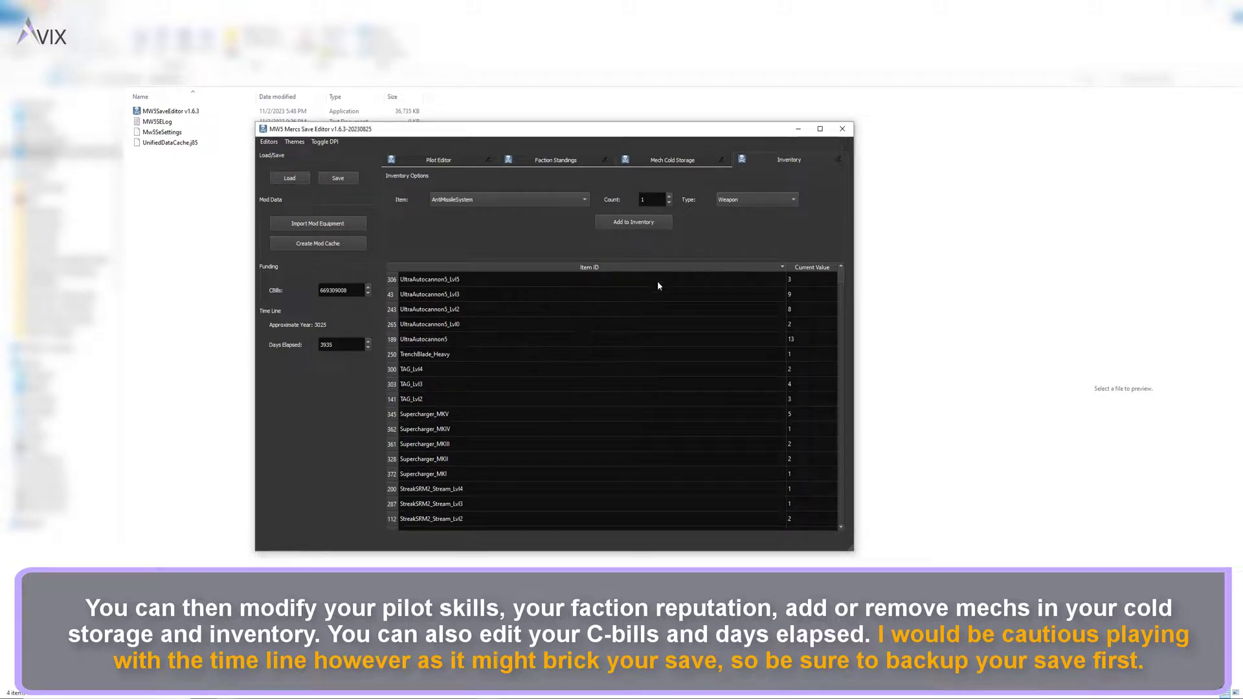
pyautogui.click(456, 162)
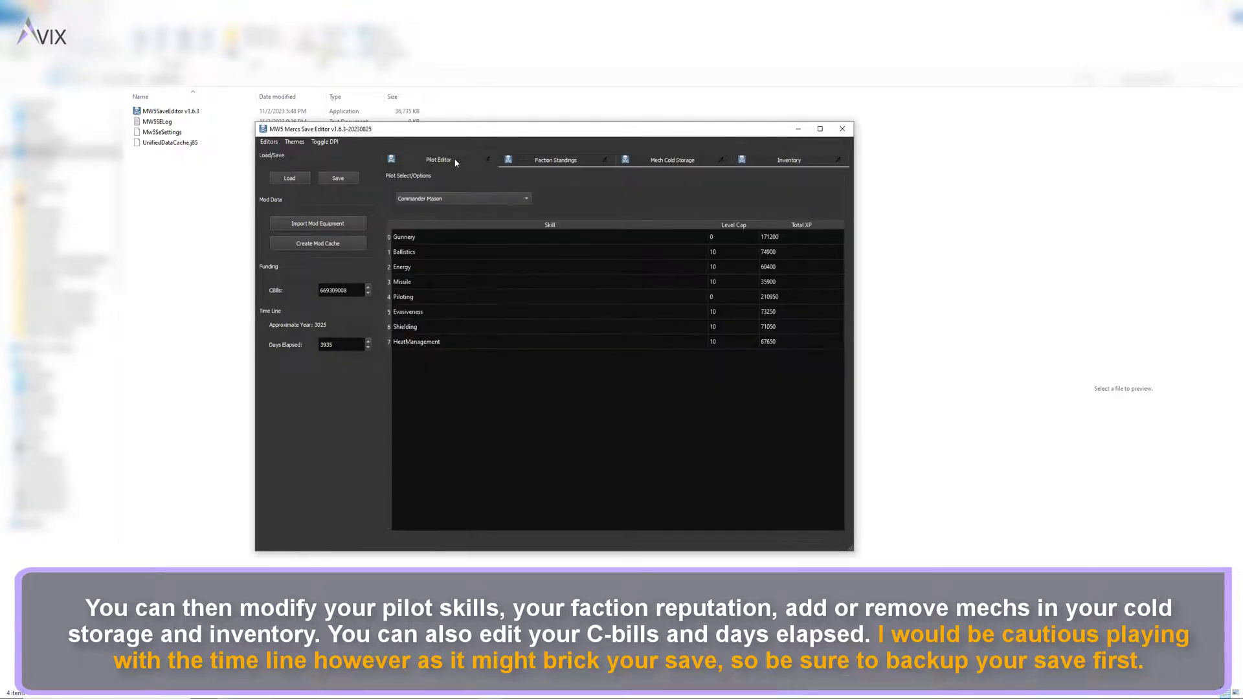
# Browse faction standings and cold-storage mechs, closing the add-mech list without choosing
pyautogui.click(562, 162)
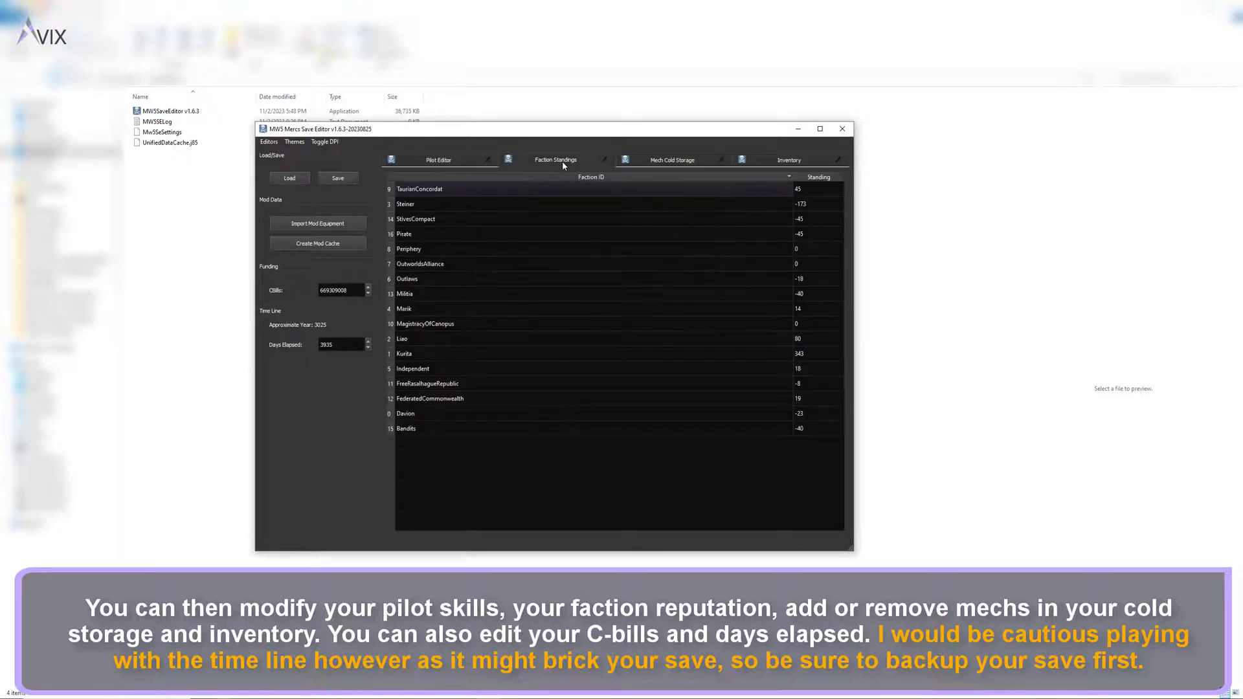
pyautogui.click(670, 161)
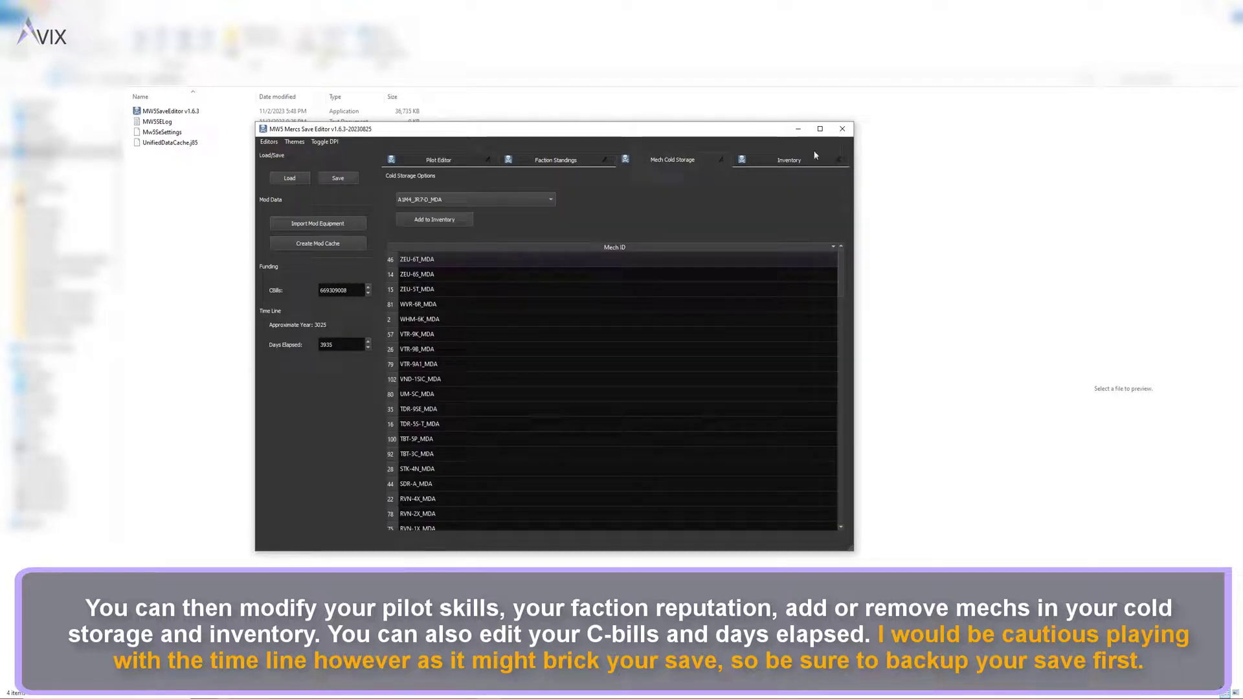
pyautogui.click(782, 161)
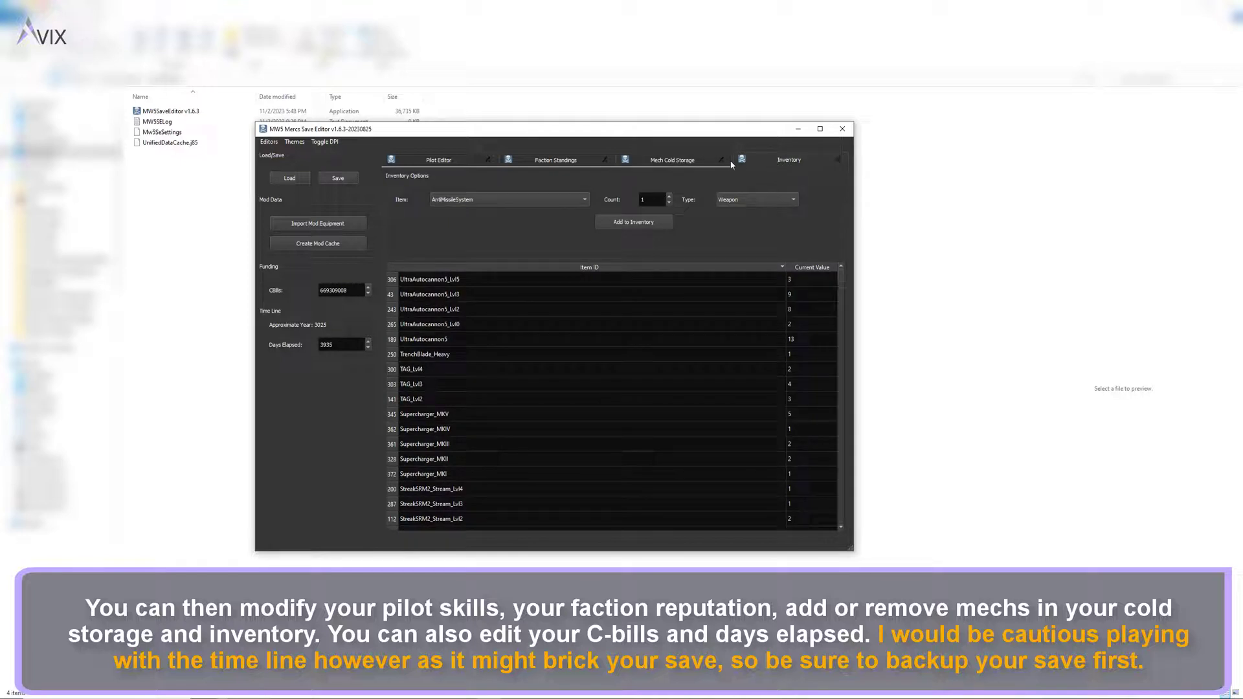
pyautogui.click(676, 162)
pyautogui.click(550, 201)
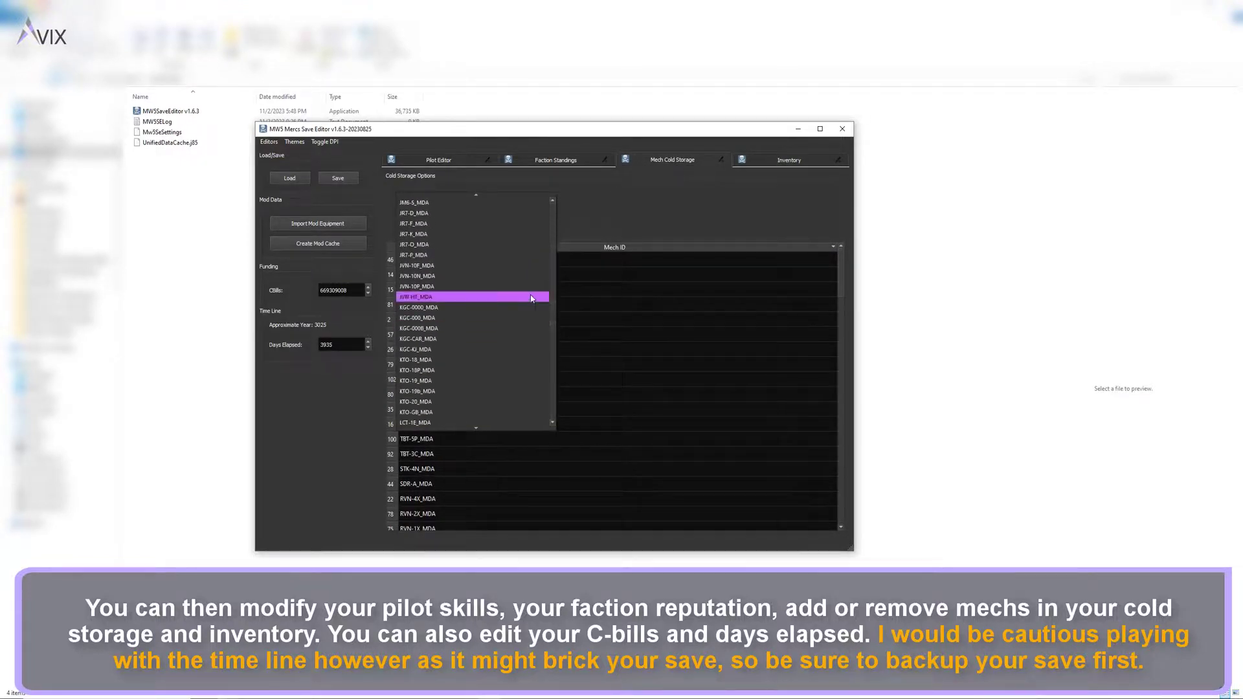
pyautogui.moveTo(553, 209); pyautogui.dragTo(555, 320)
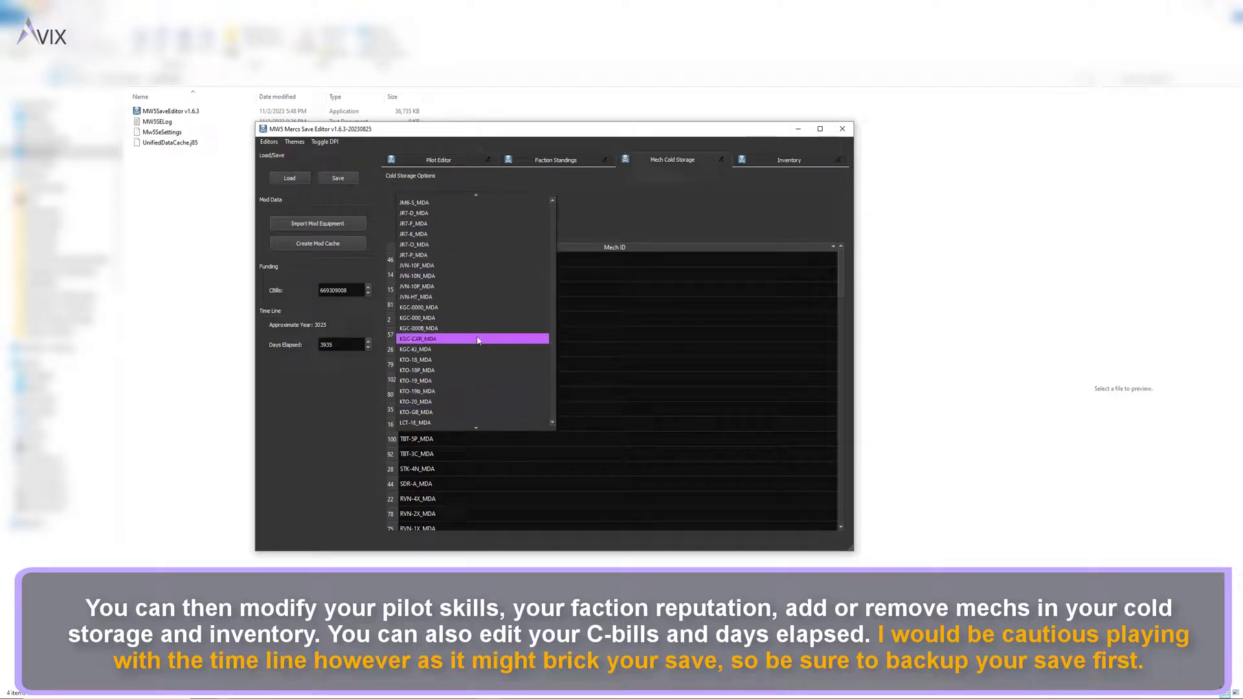
pyautogui.click(711, 230)
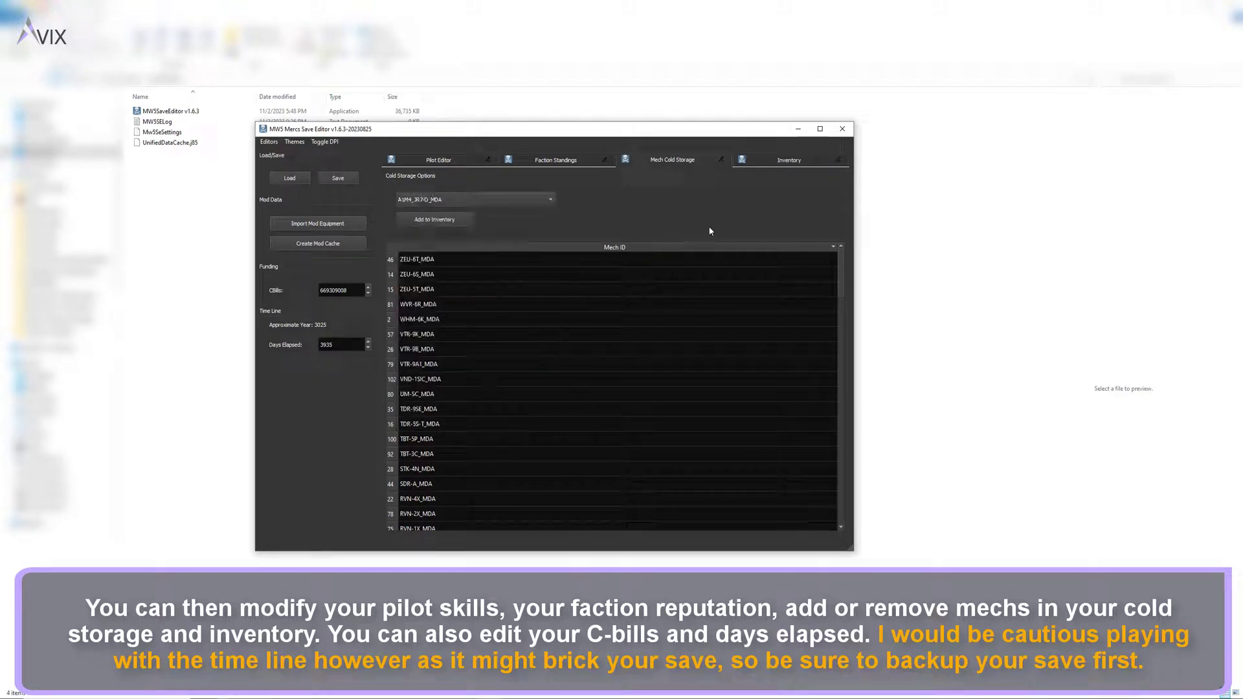
# In Inventory, queue AntiMissileSystem_Lvl5 with count 99 and set SmallLaser from 32 to 50
pyautogui.click(785, 163)
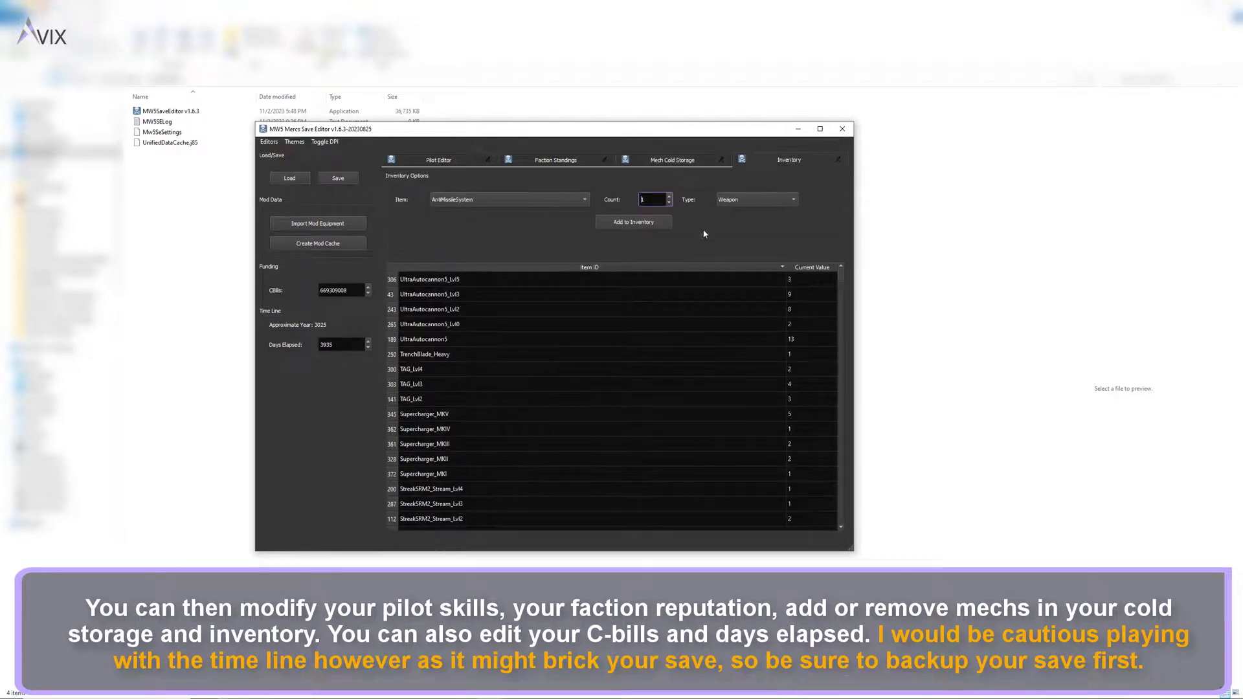
pyautogui.click(492, 200)
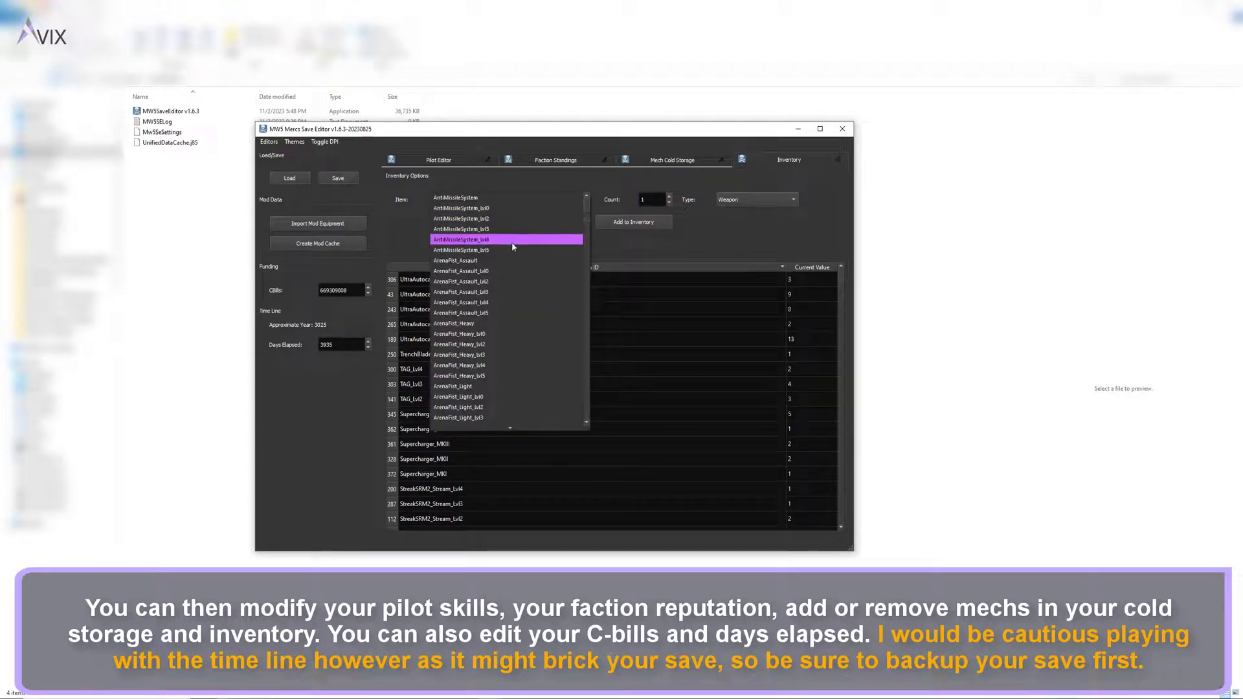
pyautogui.click(515, 252)
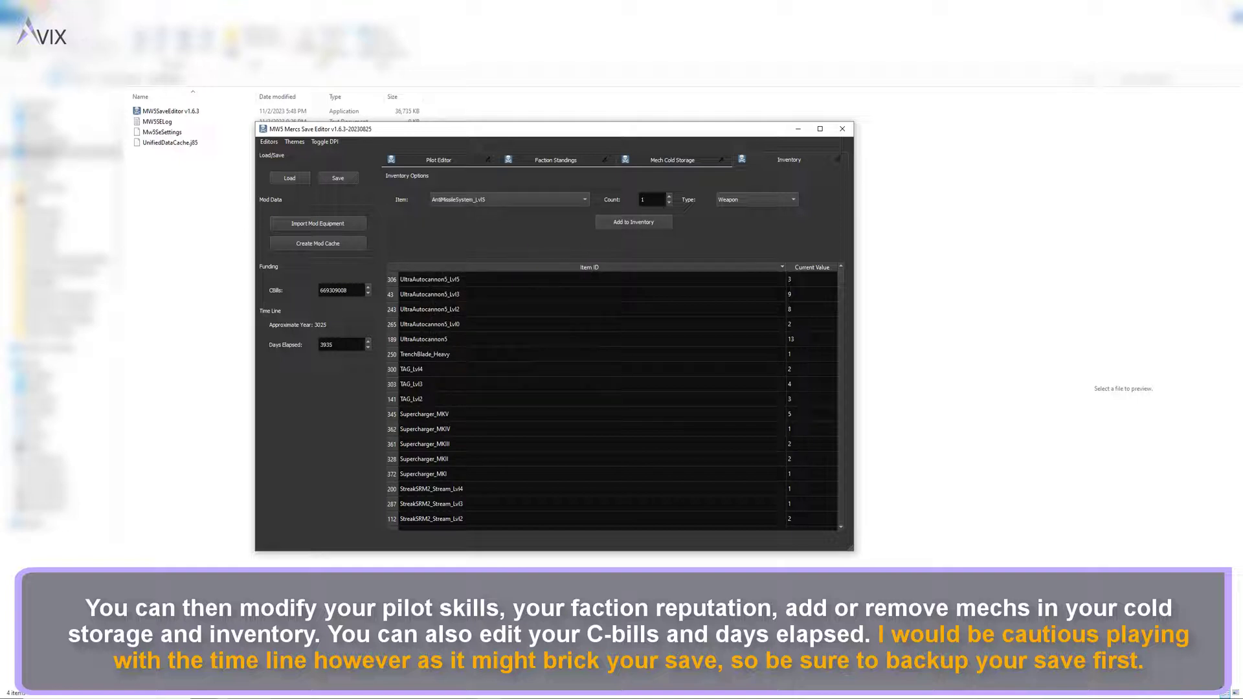
pyautogui.press('Tab')
pyautogui.write('99')
pyautogui.click(827, 328)
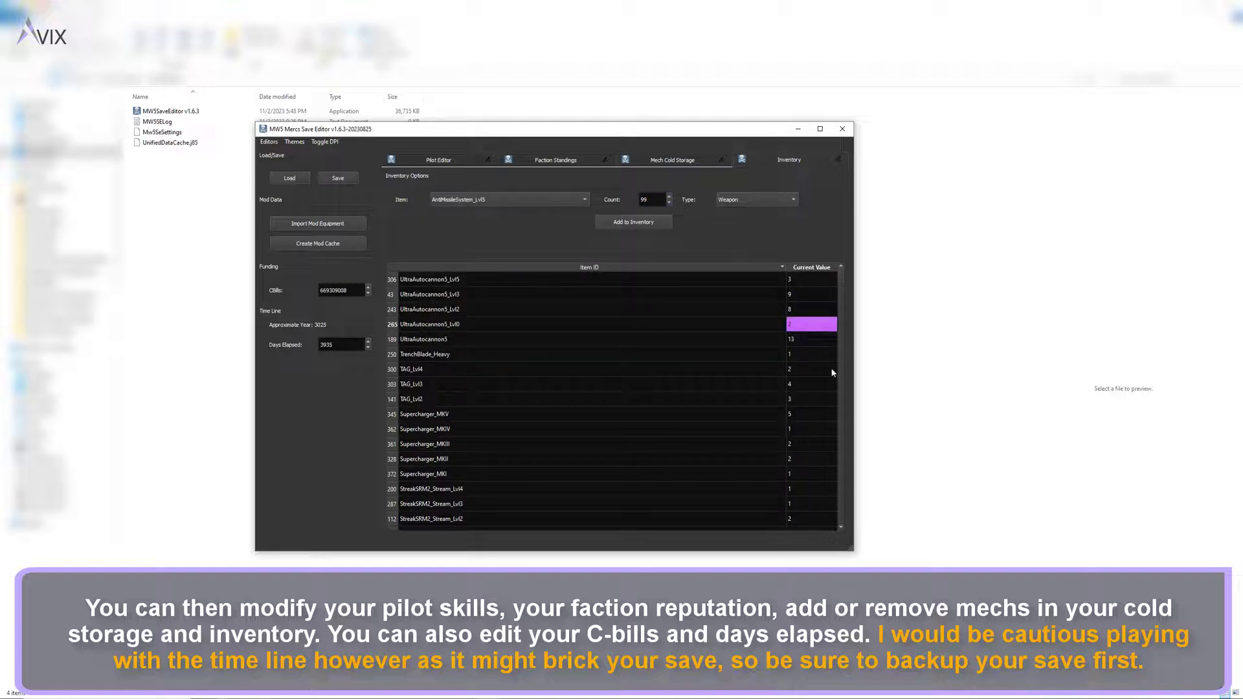
pyautogui.scroll(-1, 831, 370)
pyautogui.scroll(-1, 813, 370)
pyautogui.scroll(-3, 817, 444)
pyautogui.scroll(-3, 816, 444)
pyautogui.doubleClick(811, 414)
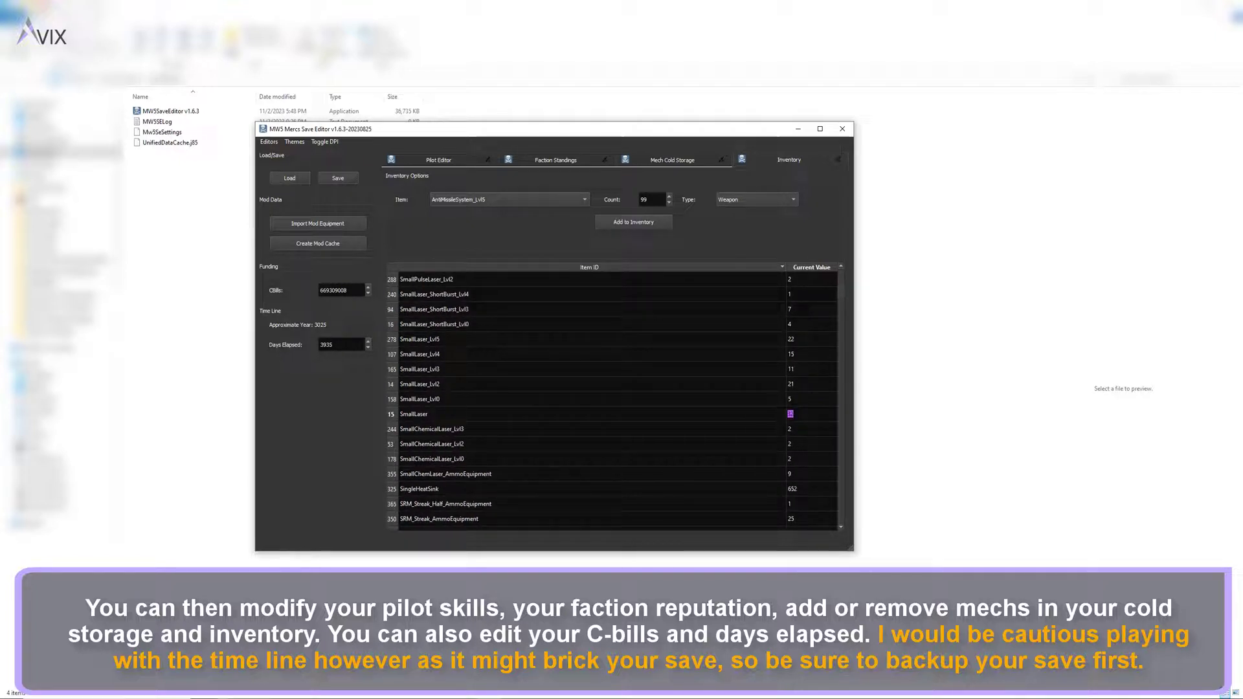
pyautogui.write('50')
pyautogui.click(731, 412)
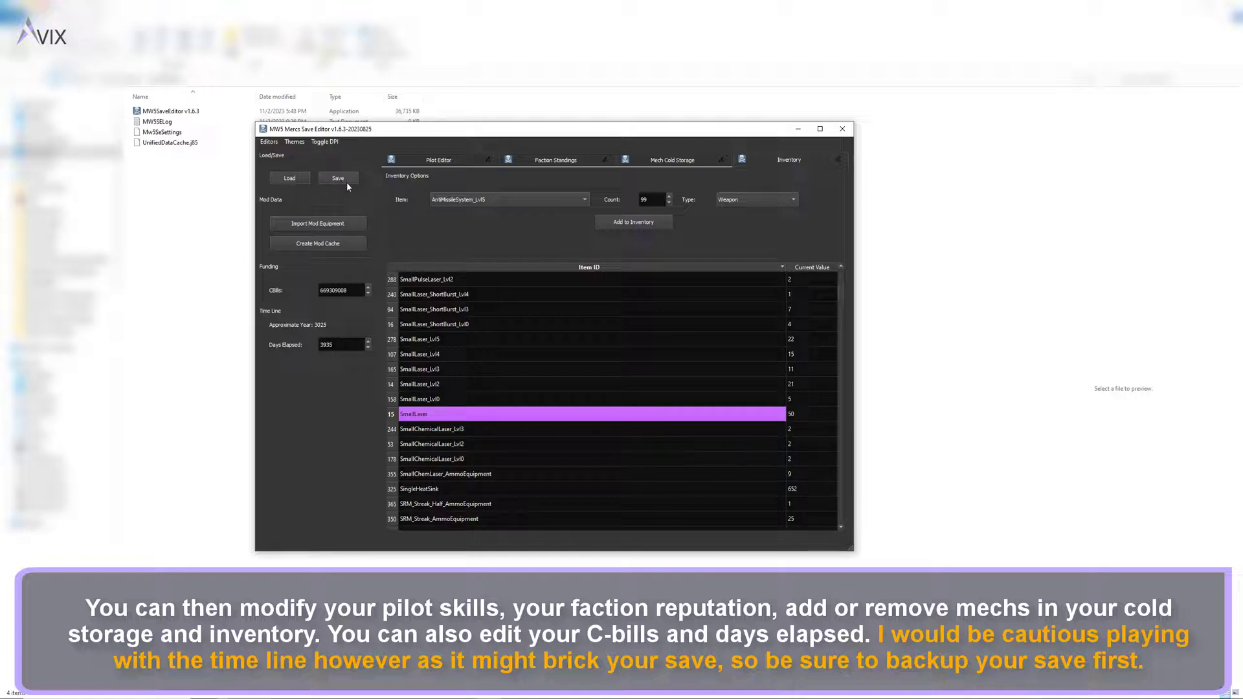
pyautogui.doubleClick(337, 290)
pyautogui.doubleClick(326, 344)
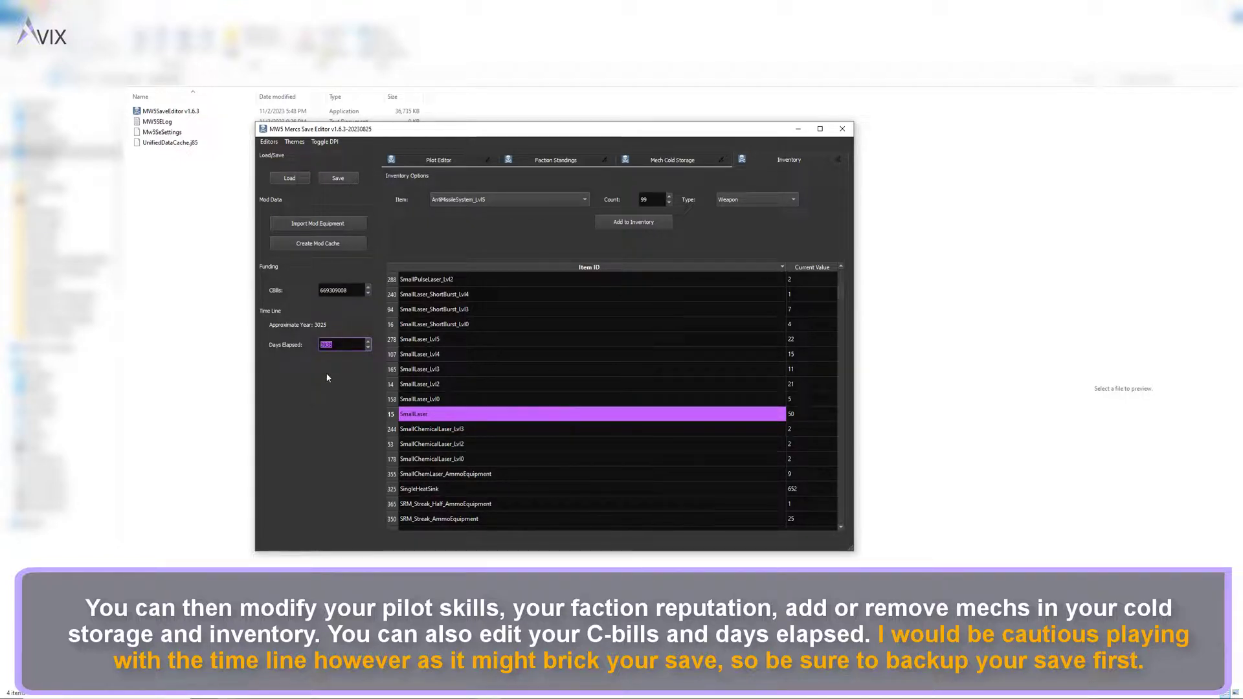
pyautogui.click(350, 290)
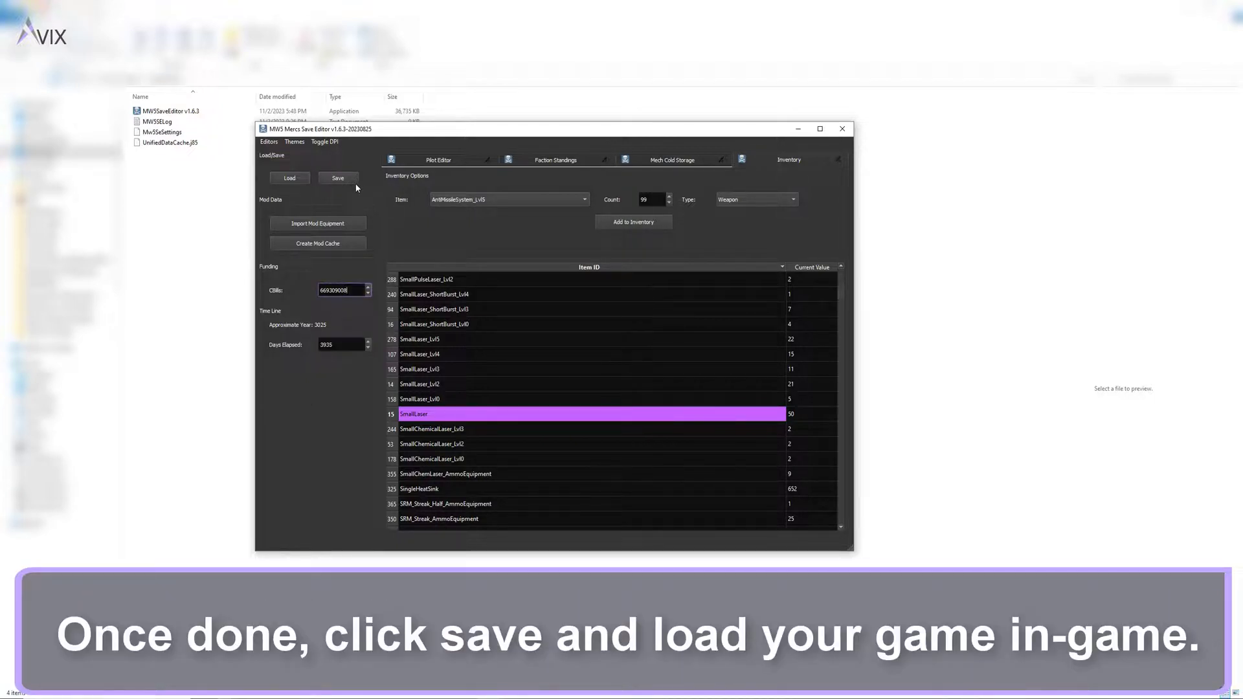